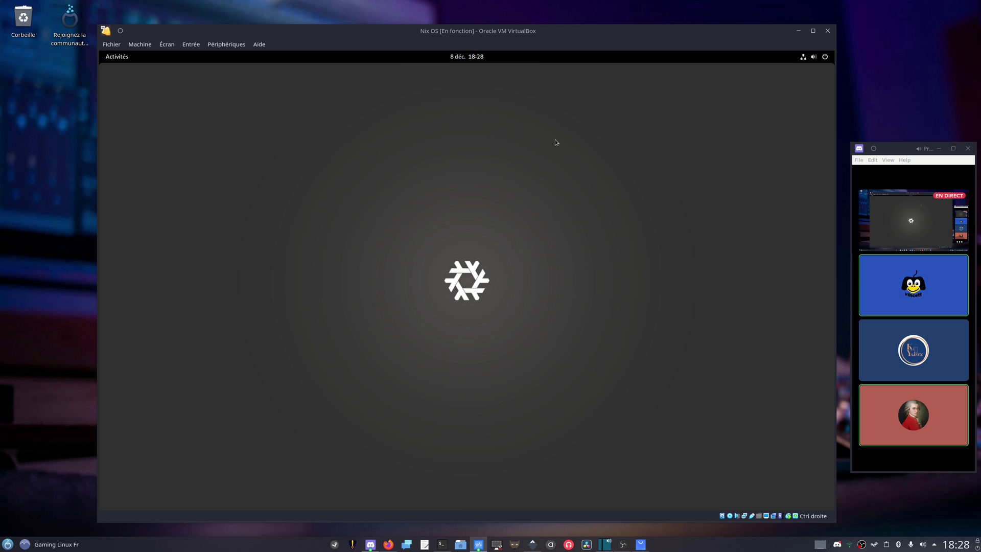
Step: Open a terminal in the virtual machine and switch to root with su, entering the root password
{"action": "left_click", "coordinate": [115, 57]}
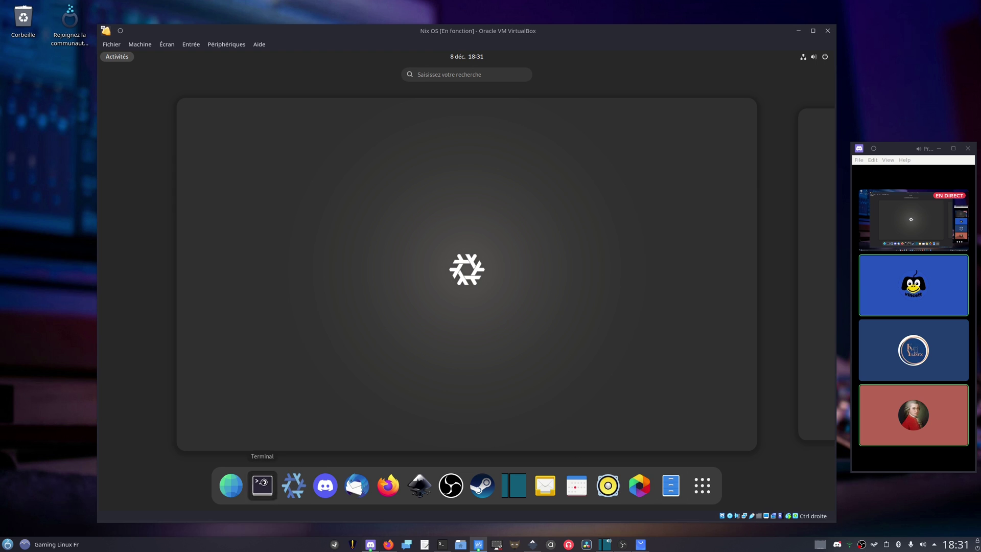
{"action": "left_click", "coordinate": [262, 486]}
{"action": "type", "text": "su"}
{"action": "key", "text": "Up"}
{"action": "key", "text": "Down"}
{"action": "key", "text": "Return"}
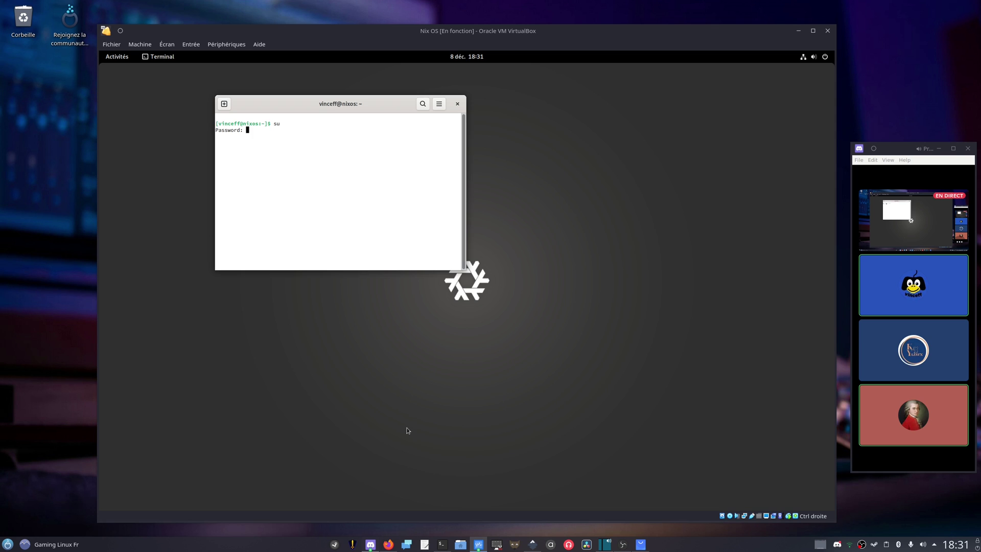
{"action": "key", "text": "Return"}
Step: Open /etc/nixos/configuration.nix in nano and maximise the terminal window
{"action": "key", "text": "Up"}
{"action": "key", "text": "Up"}
{"action": "key", "text": "Return"}
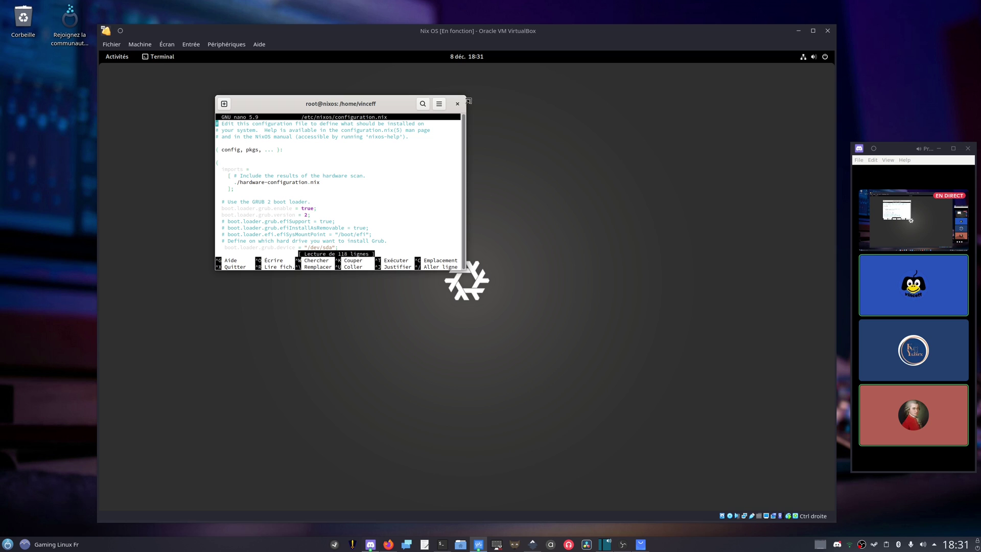
{"action": "double_click", "coordinate": [383, 103]}
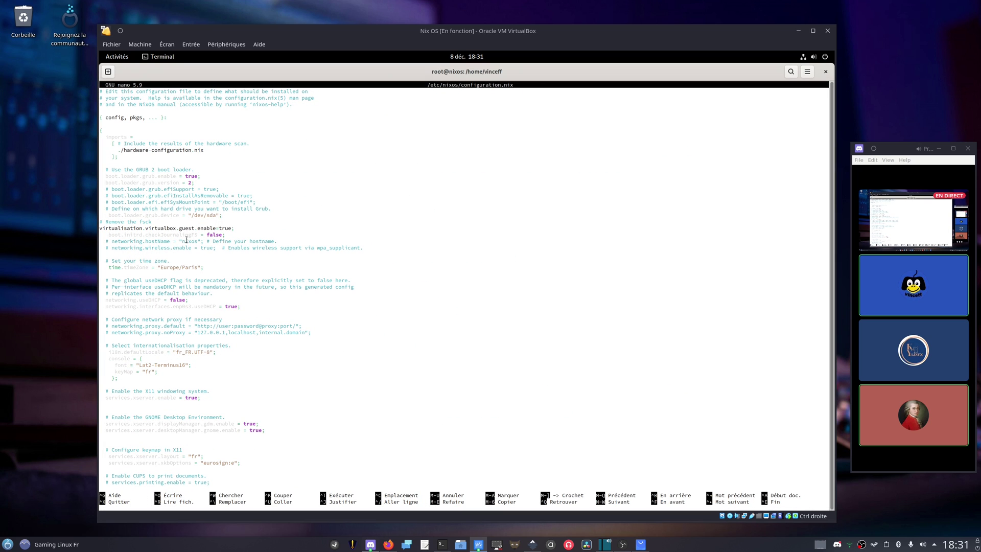
Step: Look through configuration.nix, from the boot loader options to the system packages and automatic upgrade settings
{"action": "scroll", "coordinate": [204, 230], "scroll_direction": "down", "scroll_amount": 20}
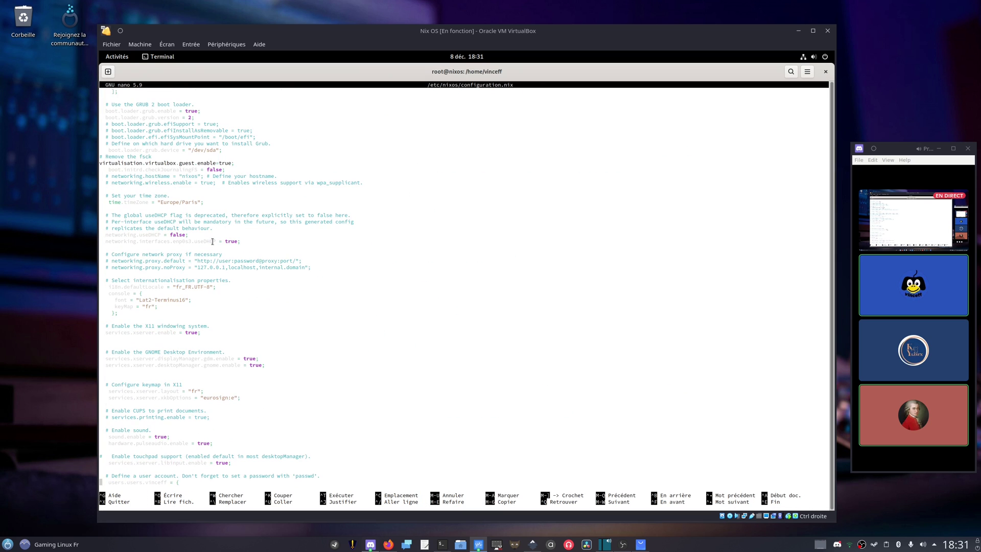
{"action": "scroll", "coordinate": [212, 241], "scroll_direction": "down", "scroll_amount": 12}
{"action": "scroll", "coordinate": [213, 241], "scroll_direction": "down", "scroll_amount": 5}
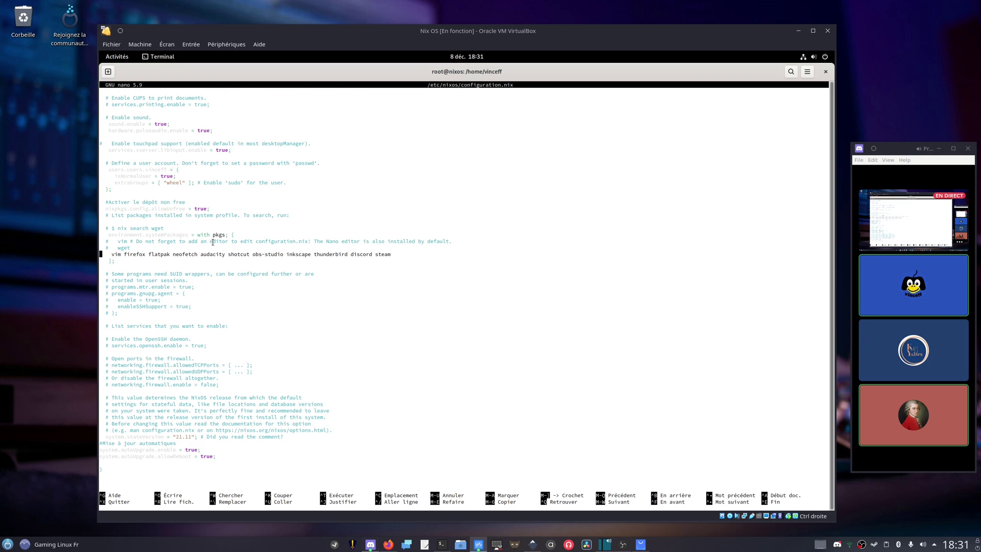
{"action": "scroll", "coordinate": [212, 241], "scroll_direction": "up", "scroll_amount": 20}
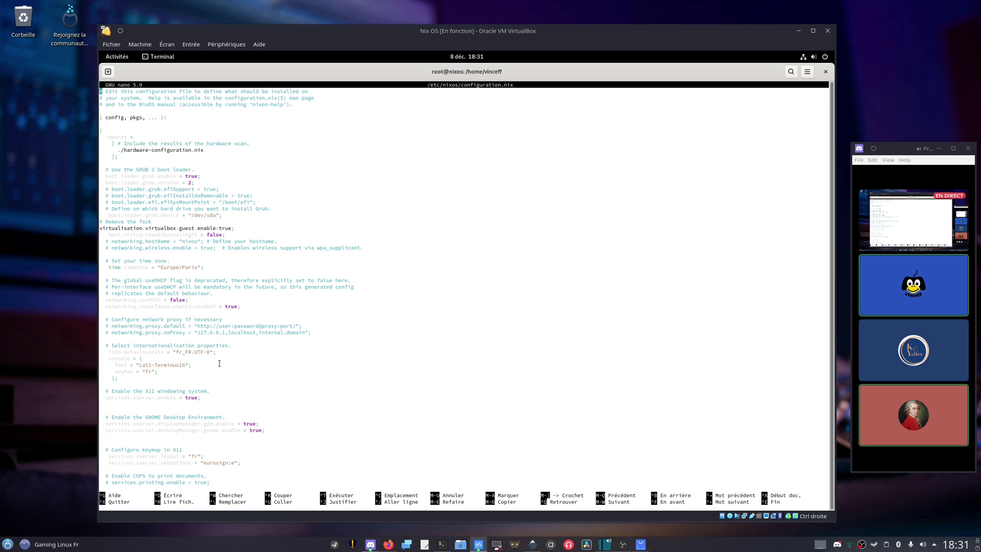
Step: Restore the terminal to a floating window, enlarge it and reposition it near the centre of the desktop
{"action": "left_click_drag", "start_coordinate": [348, 76], "coordinate": [338, 107]}
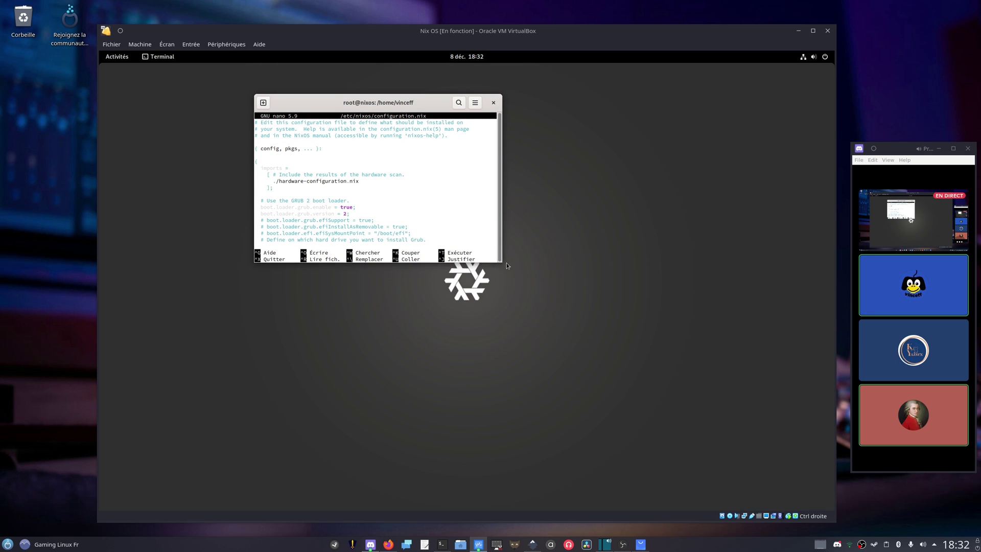
{"action": "left_click_drag", "start_coordinate": [507, 262], "coordinate": [632, 385]}
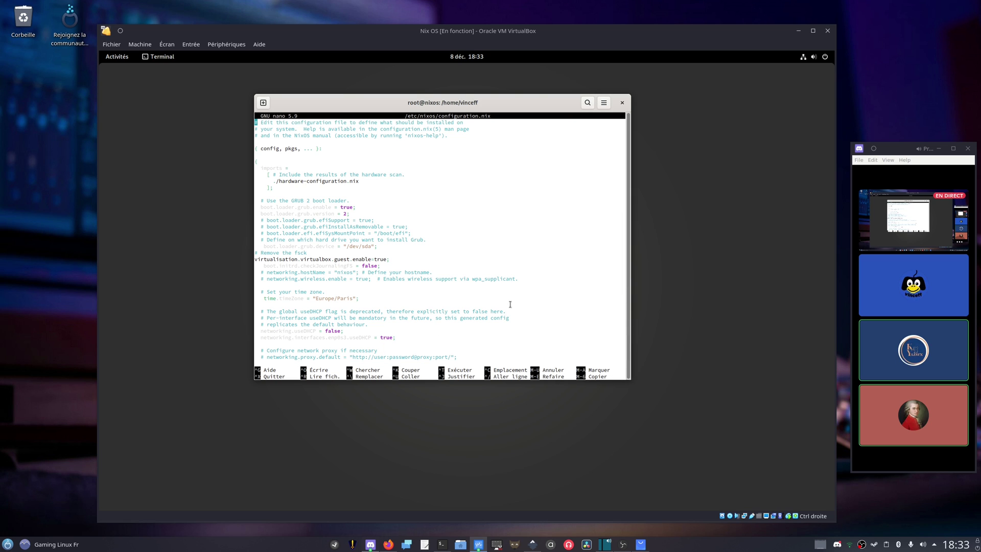
{"action": "left_click_drag", "start_coordinate": [491, 108], "coordinate": [548, 127]}
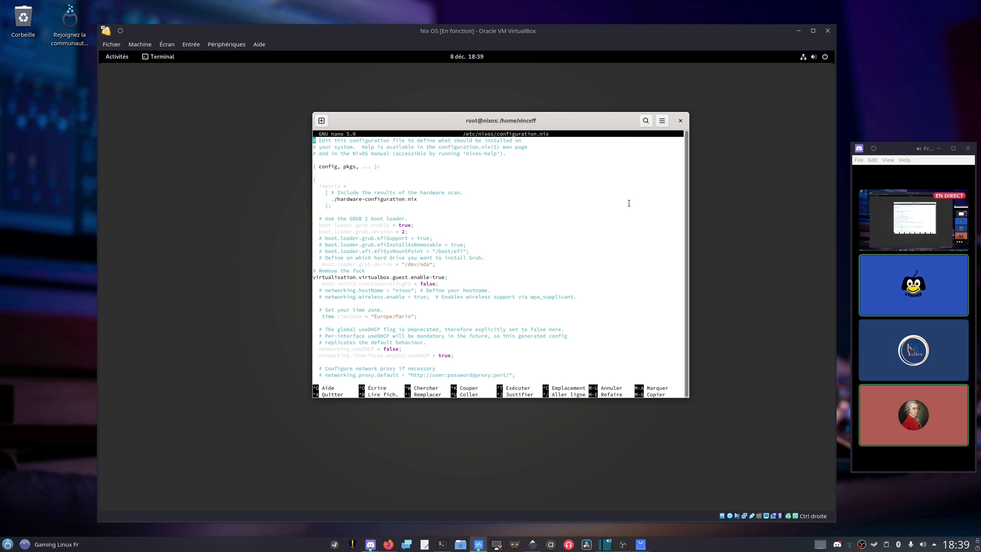
Step: Close the terminal window despite the nano session still running in it
{"action": "left_click", "coordinate": [117, 57]}
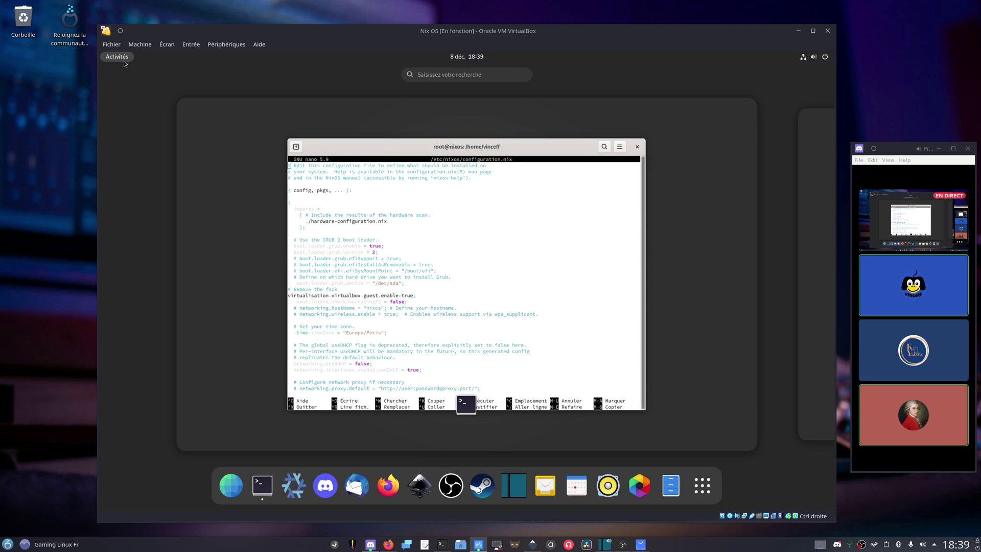
{"action": "left_click", "coordinate": [425, 277]}
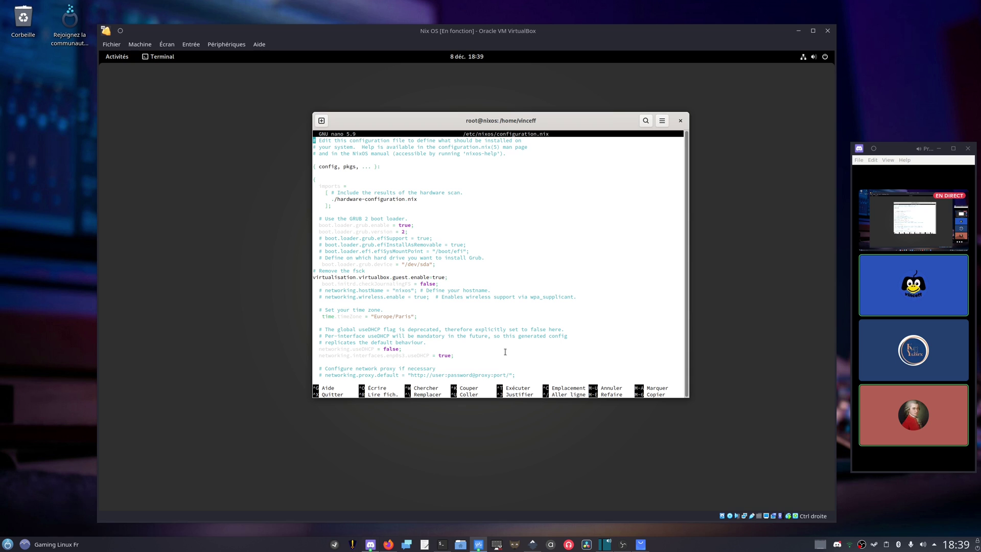
{"action": "left_click", "coordinate": [680, 121]}
{"action": "left_click", "coordinate": [541, 278]}
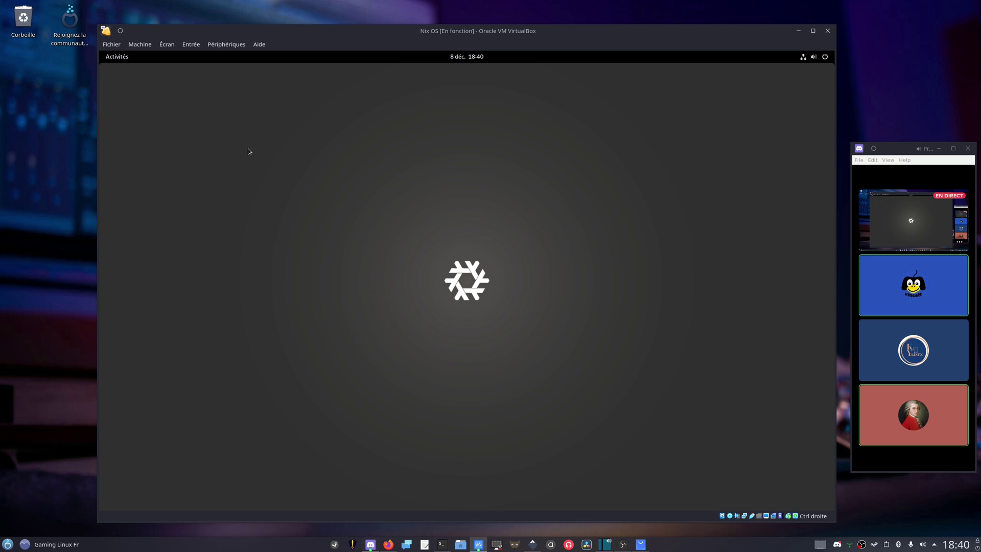
Step: From the full application grid, launch Cartes on the first workspace and Audacity on the second
{"action": "left_click", "coordinate": [116, 62]}
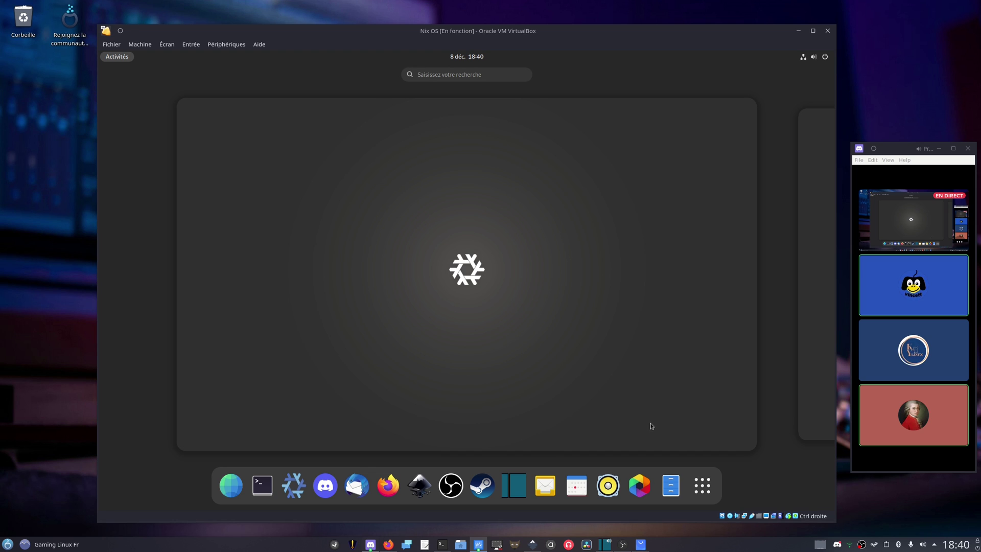
{"action": "left_click", "coordinate": [702, 485]}
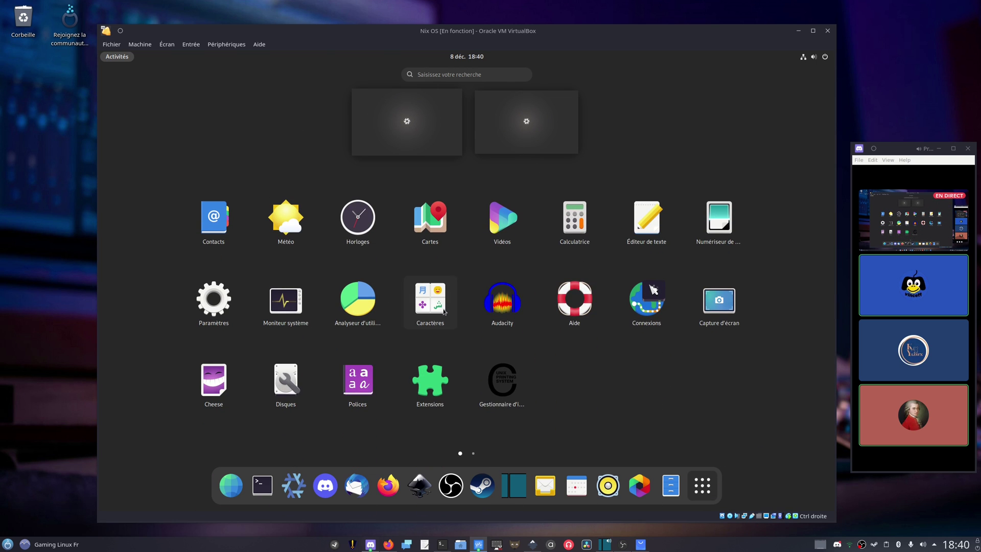
{"action": "left_click_drag", "start_coordinate": [429, 219], "coordinate": [404, 134]}
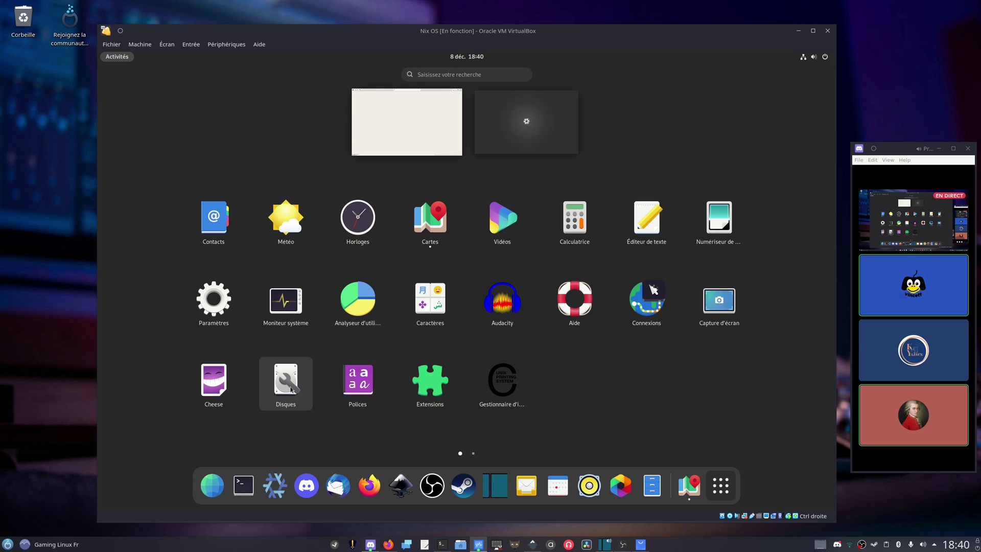
{"action": "left_click_drag", "start_coordinate": [498, 322], "coordinate": [531, 146]}
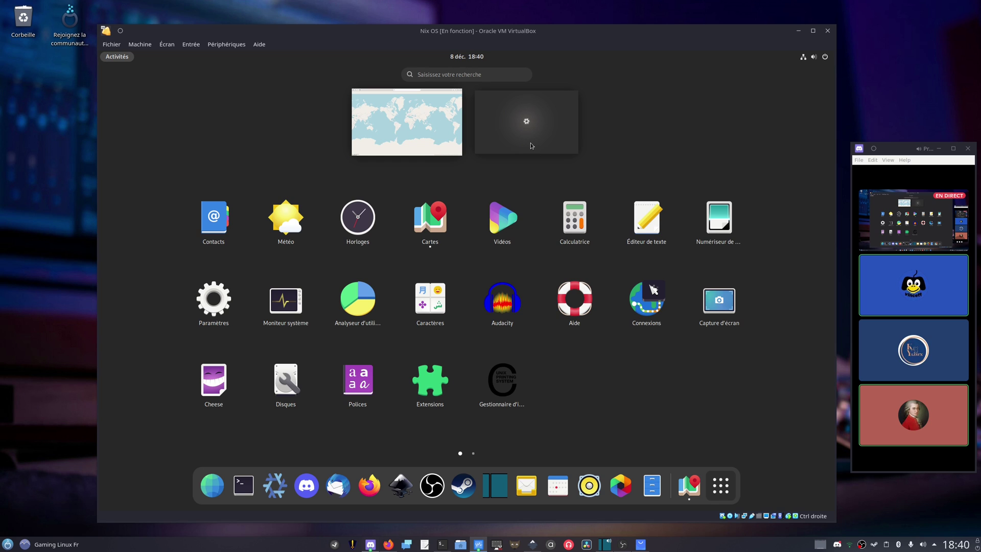
Step: Switch to the second workspace and bring up the Audacity window
{"action": "left_click", "coordinate": [547, 124]}
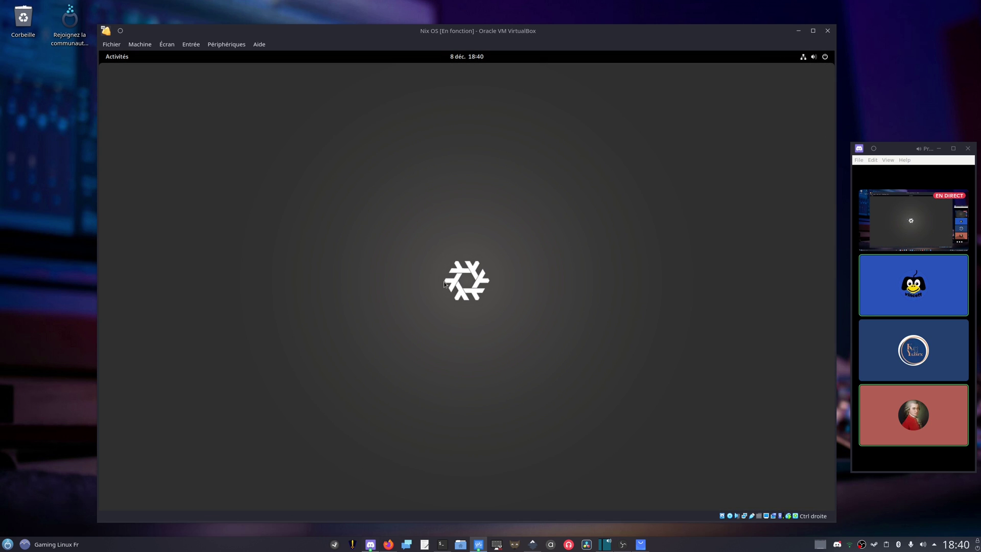
{"action": "left_click", "coordinate": [122, 56]}
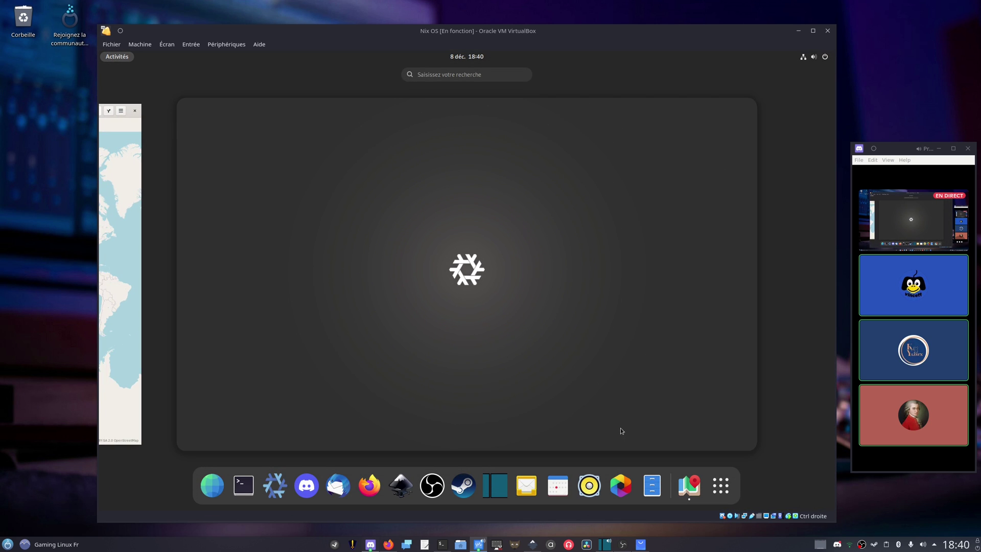
{"action": "left_click", "coordinate": [265, 315]}
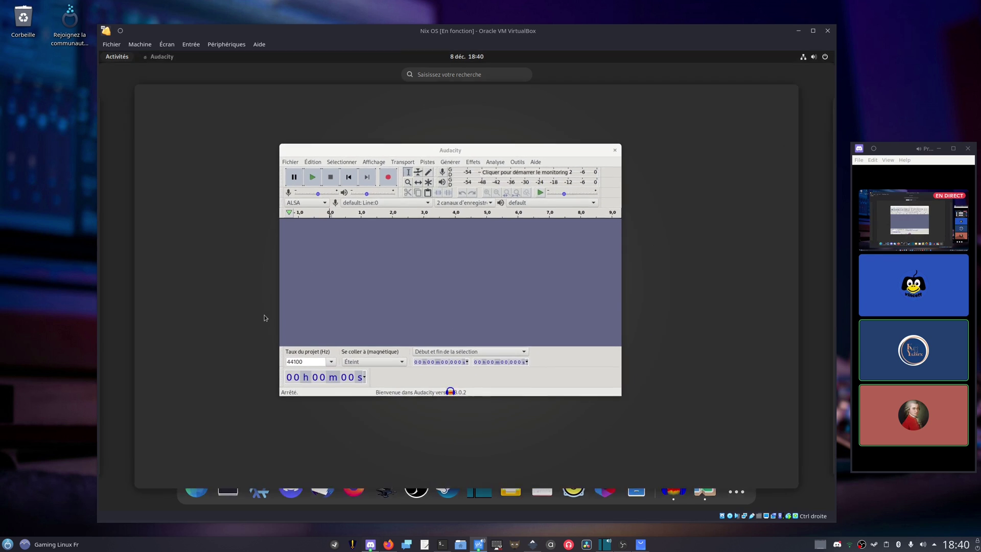
{"action": "left_click", "coordinate": [545, 231]}
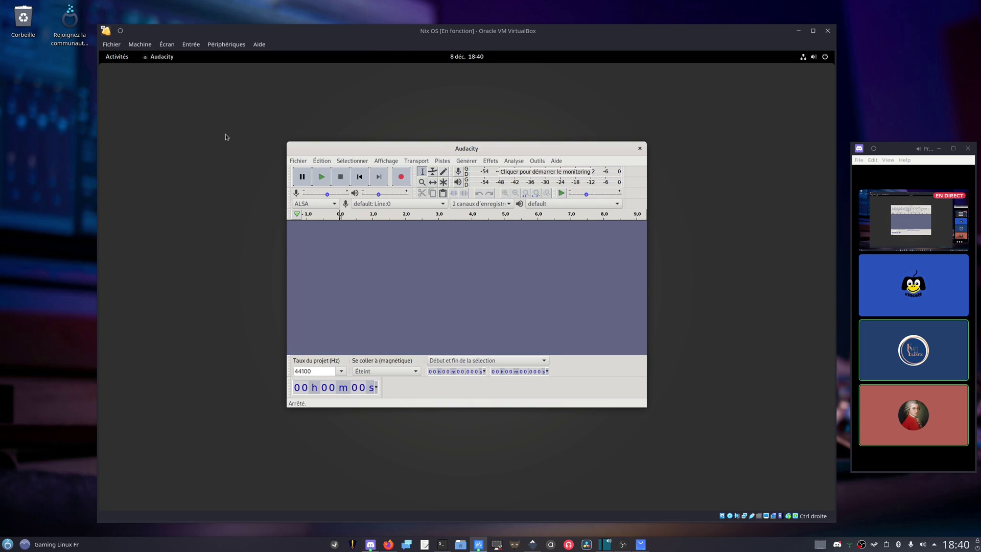
Step: Return to the first workspace, show the Cartes window and close it
{"action": "left_click", "coordinate": [120, 56]}
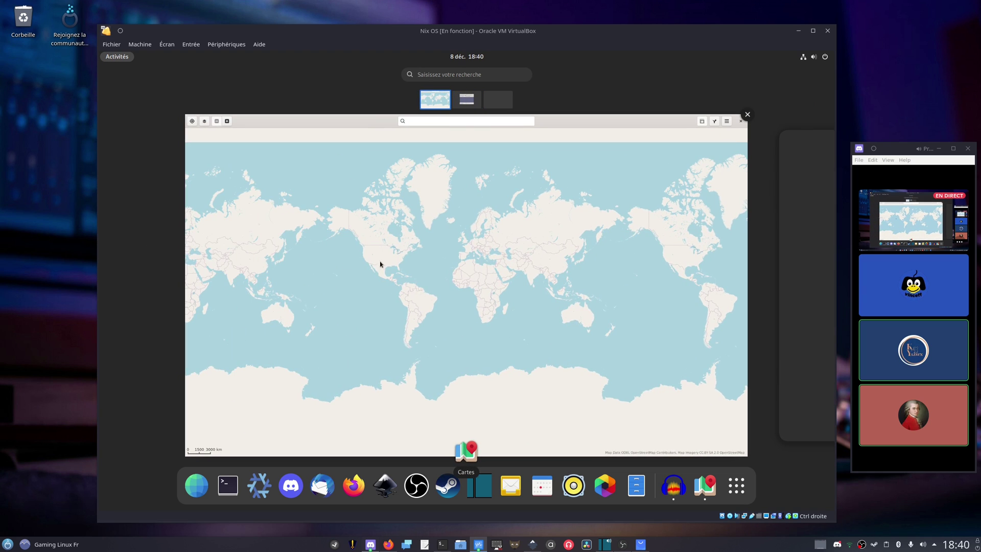
{"action": "left_click", "coordinate": [380, 264]}
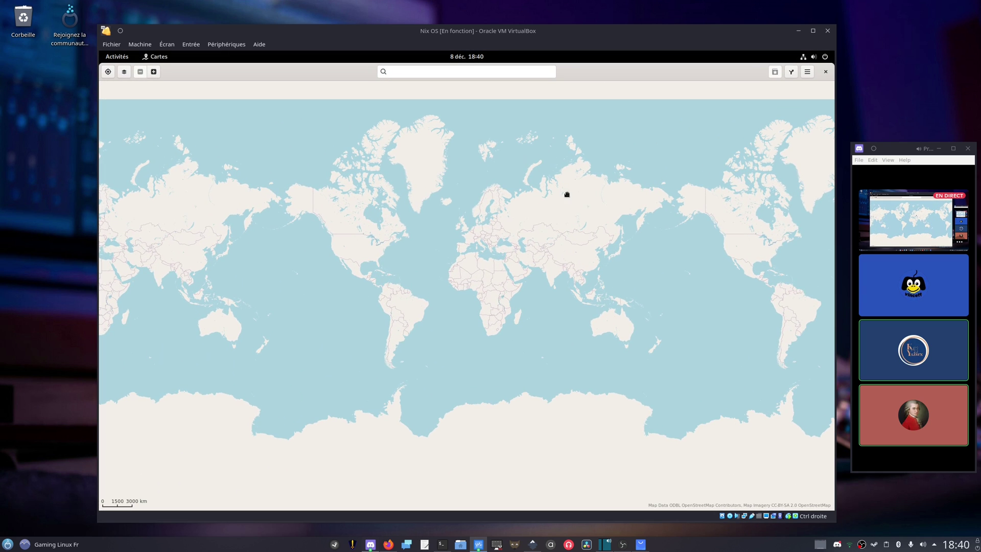
{"action": "left_click", "coordinate": [826, 74]}
Step: Open Firefox and close its Privacy Notice tab
{"action": "left_click", "coordinate": [117, 57]}
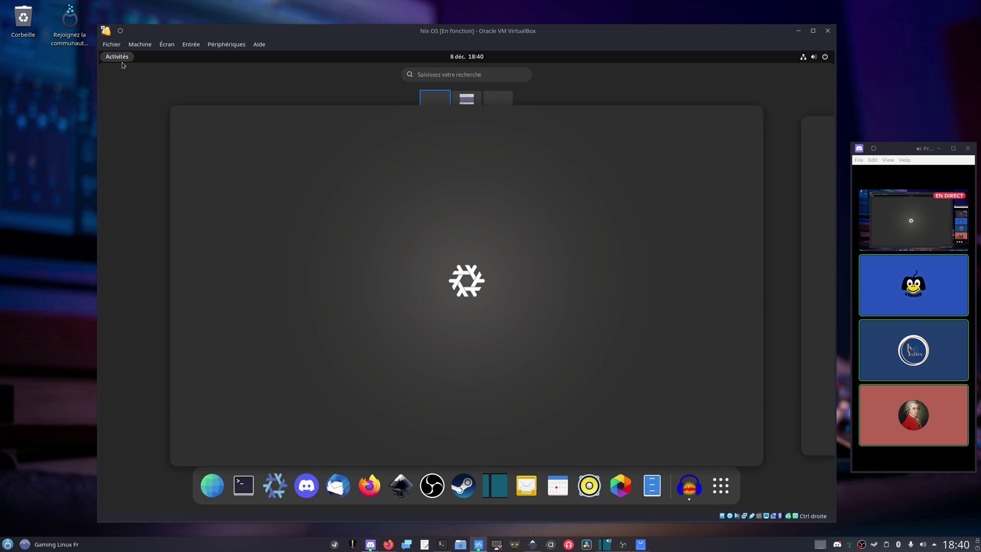
{"action": "left_click", "coordinate": [476, 271]}
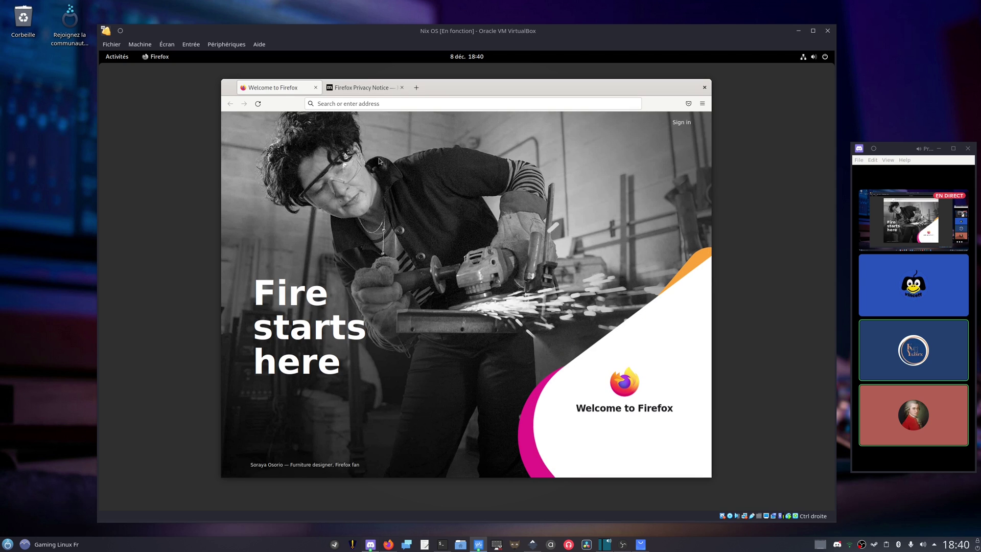
{"action": "left_click", "coordinate": [402, 87]}
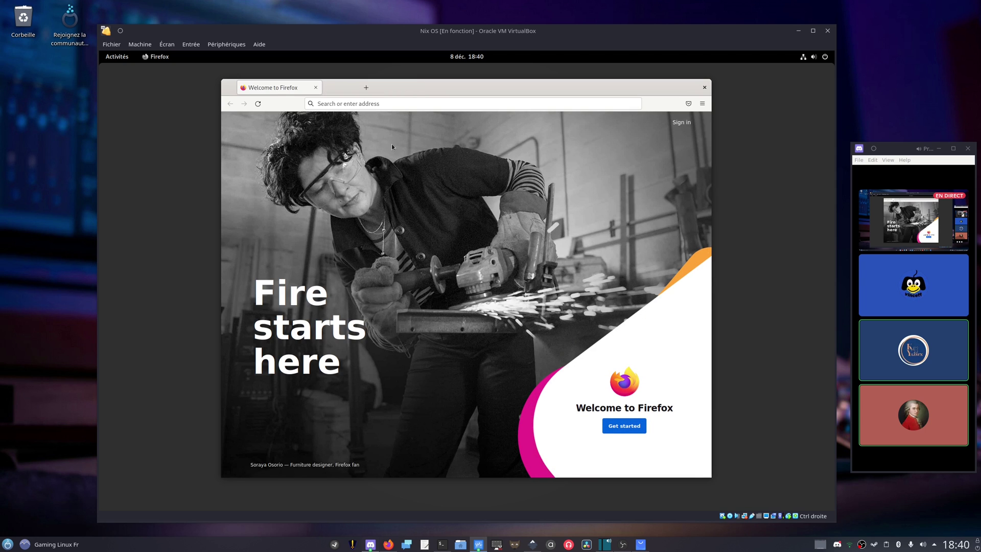
Step: Search the web for "extensions gnome" and open the GNOME Shell Extensions site
{"action": "left_click", "coordinate": [388, 103]}
{"action": "type", "text": "e"}
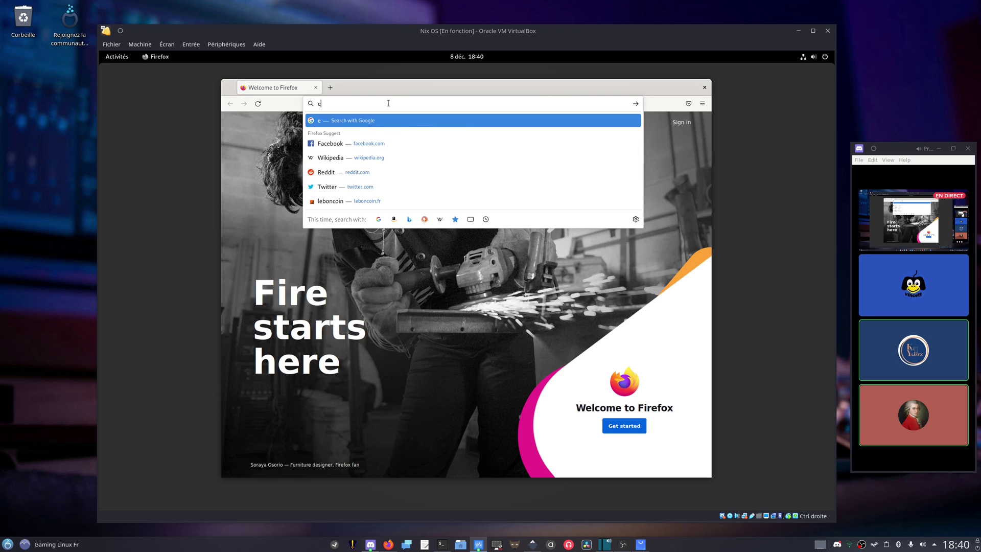
{"action": "type", "text": "xtensions gnome"}
{"action": "key", "text": "Return"}
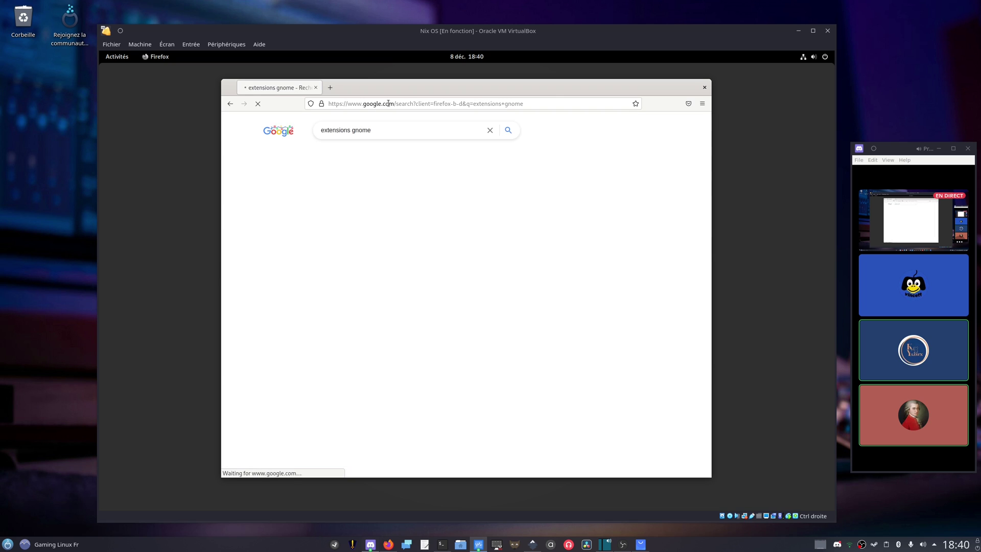
{"action": "left_click", "coordinate": [587, 431]}
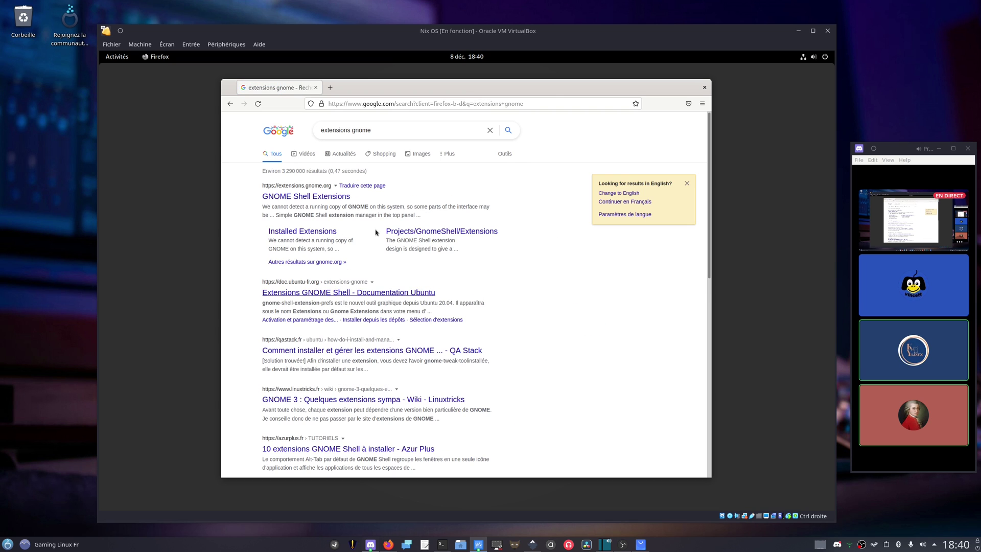
{"action": "left_click", "coordinate": [307, 197]}
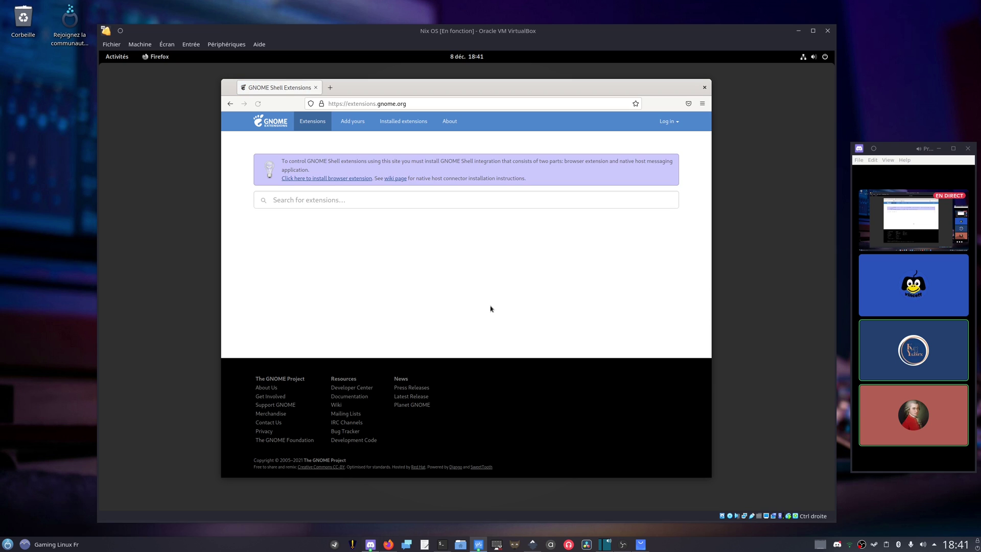
Step: Install the GNOME Shell integration browser add-on, allow it in private windows and reload the extensions page
{"action": "left_click", "coordinate": [348, 178]}
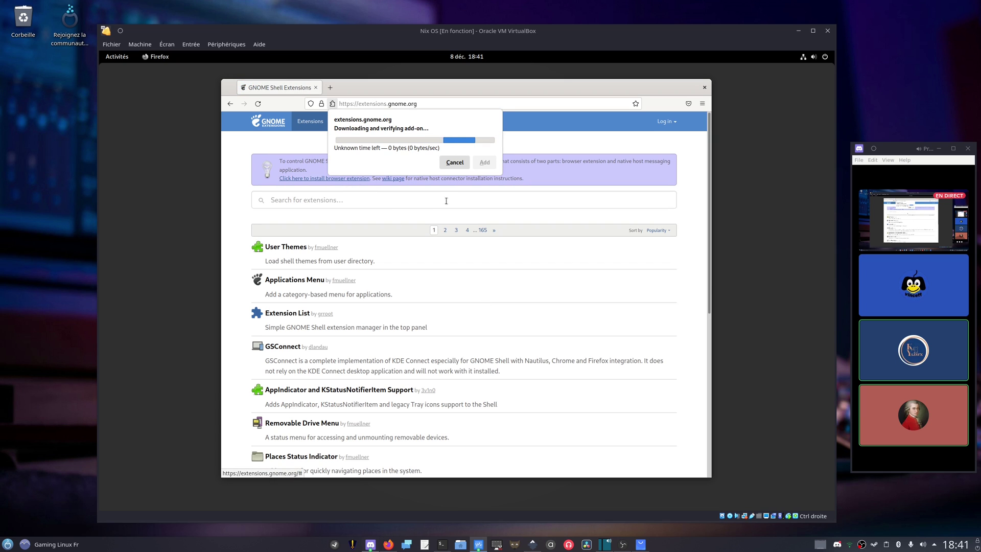
{"action": "left_click", "coordinate": [489, 171]}
{"action": "left_click", "coordinate": [492, 186]}
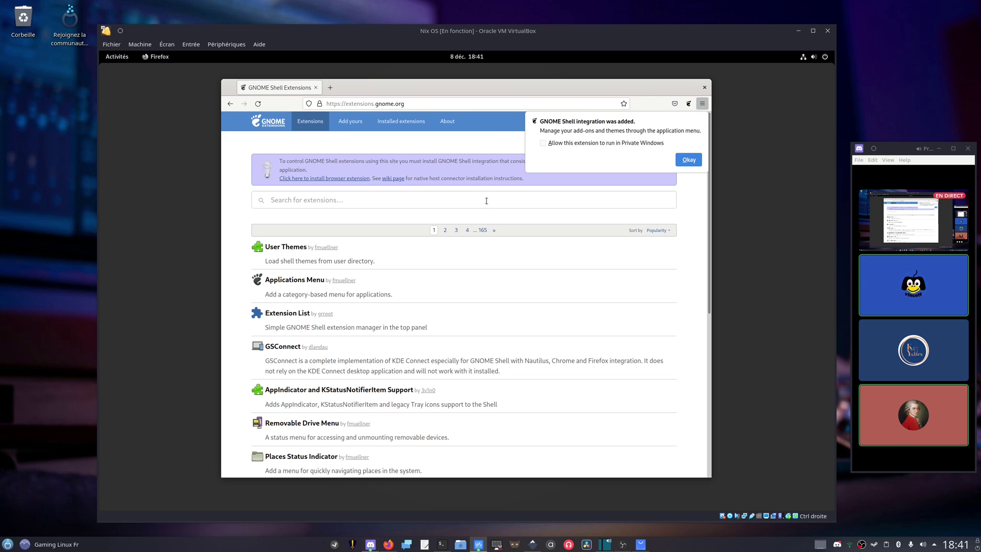
{"action": "left_click", "coordinate": [617, 145]}
{"action": "left_click", "coordinate": [689, 160]}
{"action": "key", "text": "F5"}
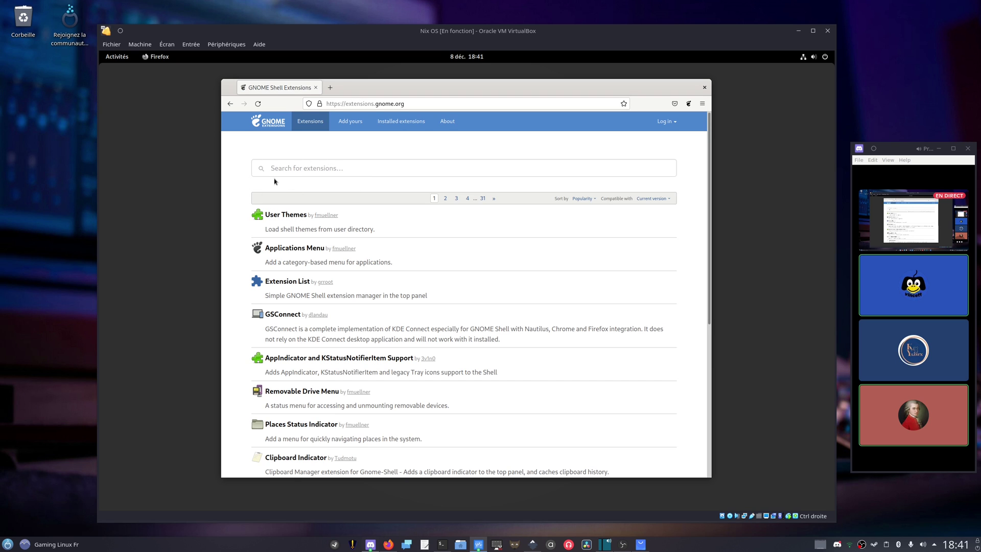
Step: Browse the list of available GNOME extensions and close Firefox
{"action": "scroll", "coordinate": [291, 233], "scroll_direction": "down", "scroll_amount": 2}
{"action": "scroll", "coordinate": [289, 225], "scroll_direction": "up", "scroll_amount": 2}
{"action": "scroll", "coordinate": [286, 324], "scroll_direction": "down", "scroll_amount": 2}
{"action": "scroll", "coordinate": [327, 316], "scroll_direction": "up", "scroll_amount": 2}
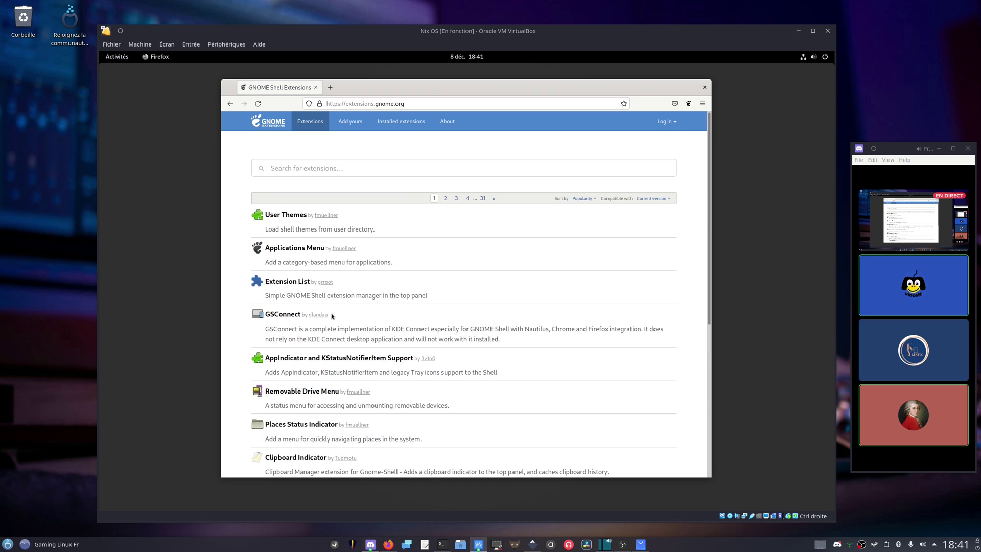
{"action": "left_click", "coordinate": [704, 88]}
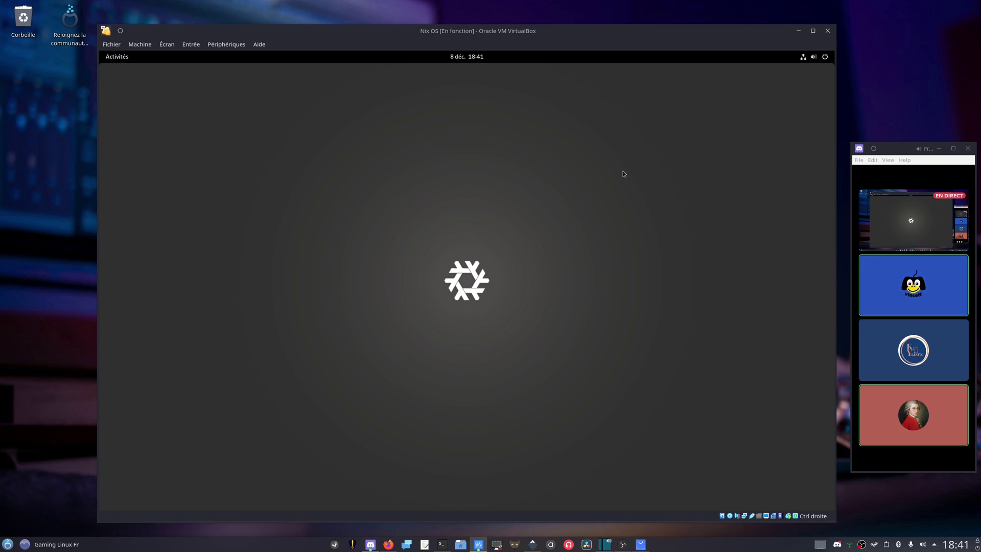
{"action": "right_click", "coordinate": [546, 264]}
{"action": "left_click", "coordinate": [495, 269]}
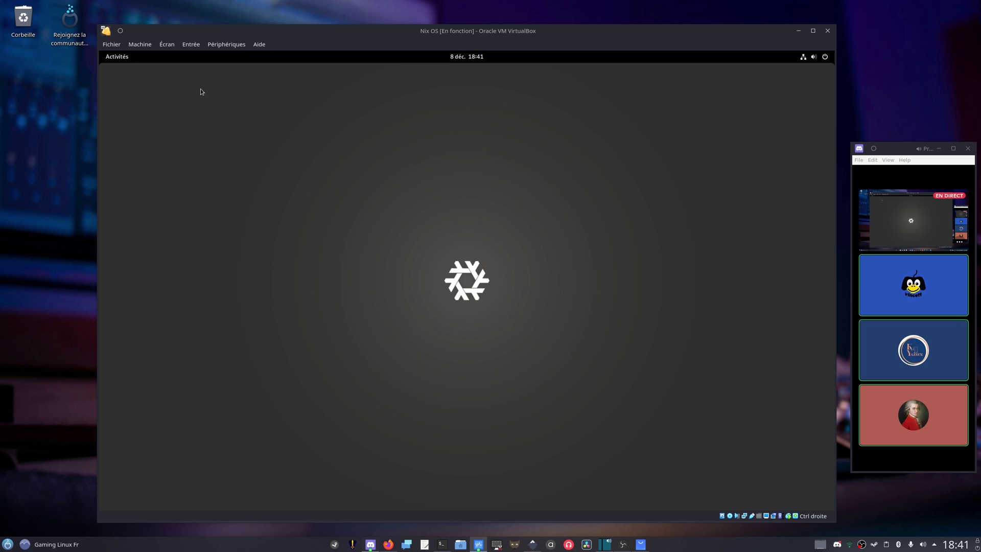
Step: Show the GNOME application grid, open the Geary mail client and close it without adding an account
{"action": "left_click", "coordinate": [117, 56]}
{"action": "key", "text": "super"}
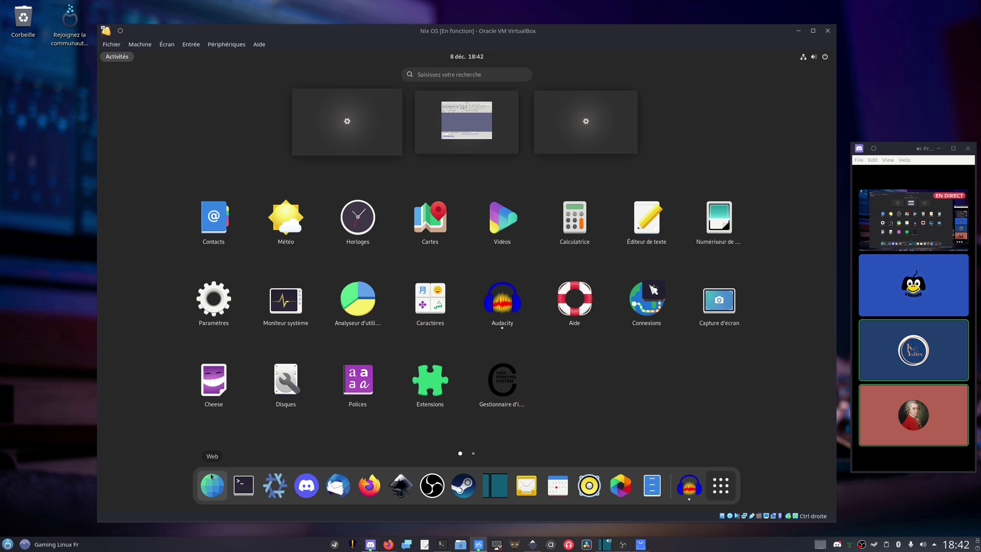
{"action": "left_click", "coordinate": [527, 485]}
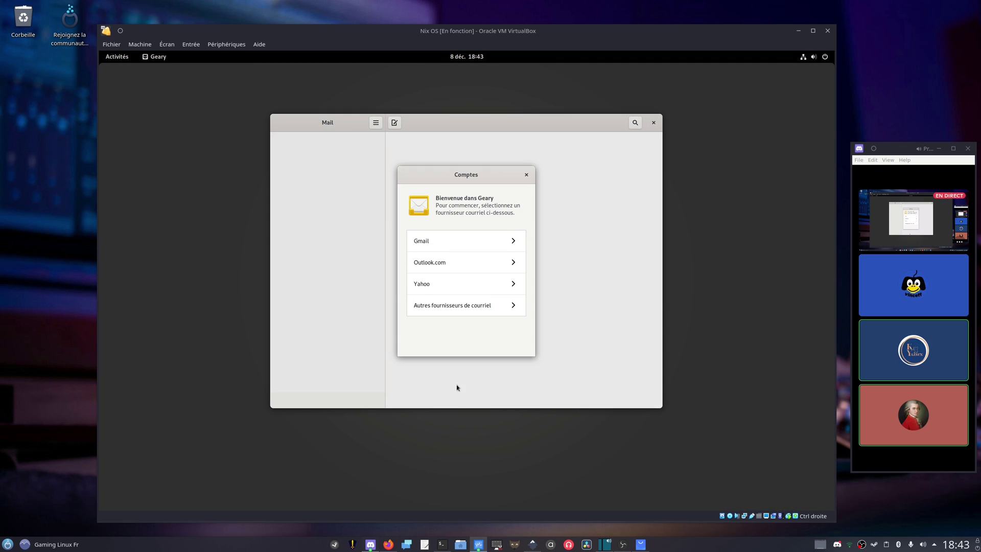
{"action": "left_click", "coordinate": [527, 174]}
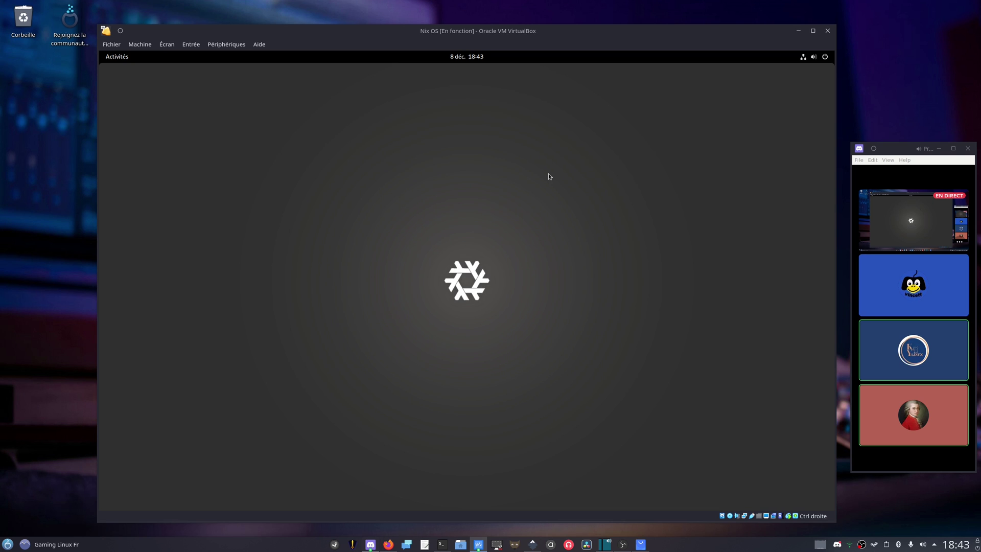
Step: Set the desktop background to the snowy forest photo seen from above and close the settings
{"action": "right_click", "coordinate": [548, 244]}
{"action": "left_click", "coordinate": [569, 255]}
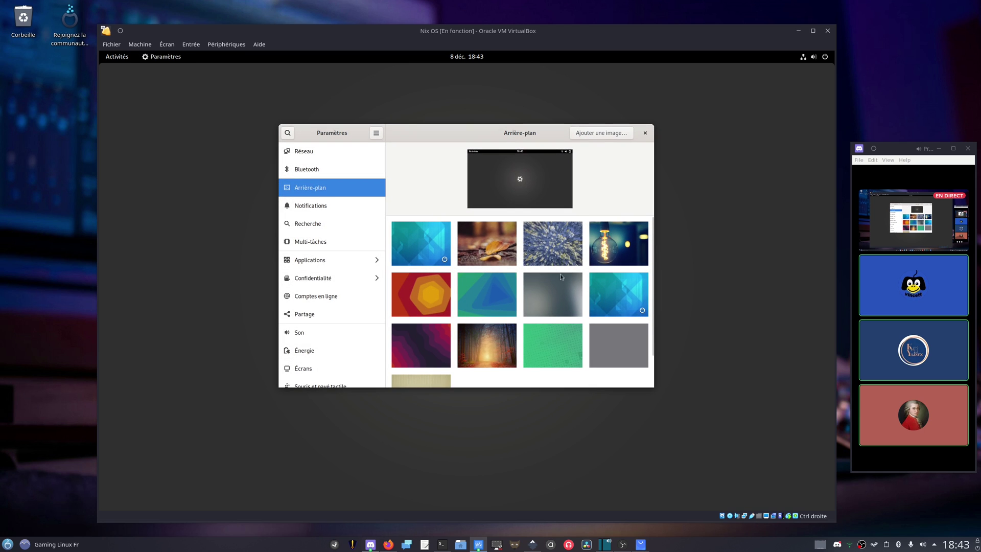
{"action": "left_click", "coordinate": [552, 248]}
{"action": "scroll", "coordinate": [531, 281], "scroll_direction": "down", "scroll_amount": 2}
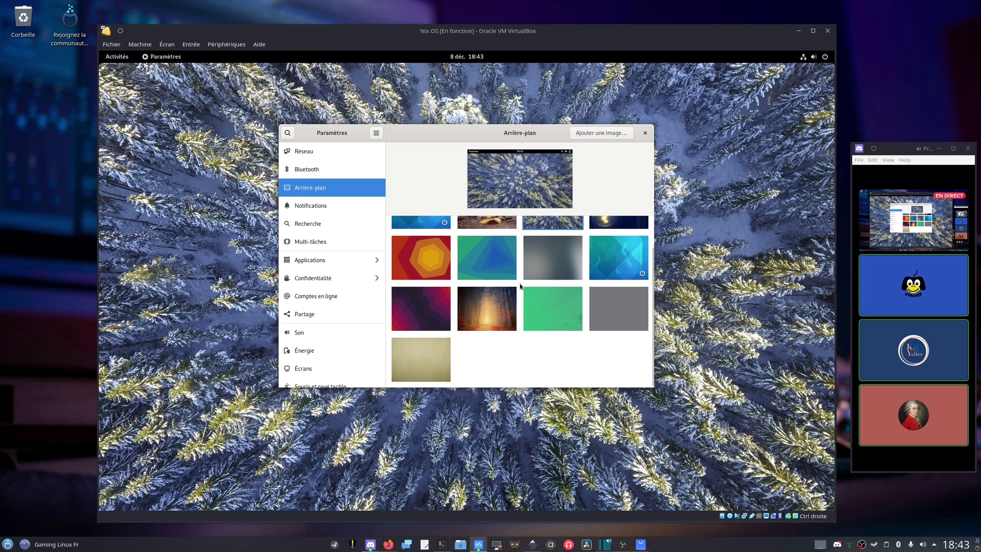
{"action": "scroll", "coordinate": [490, 266], "scroll_direction": "up", "scroll_amount": 2}
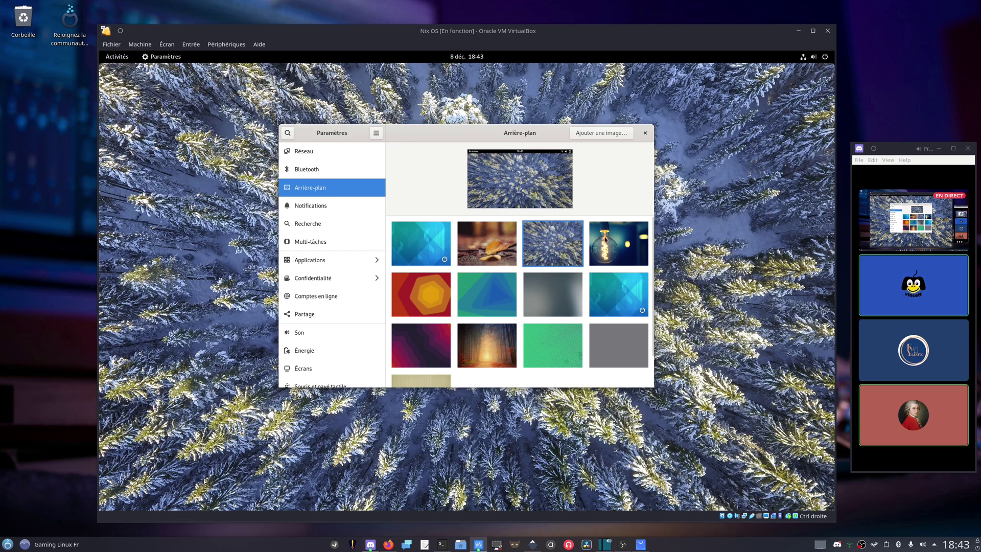
{"action": "left_click", "coordinate": [645, 133]}
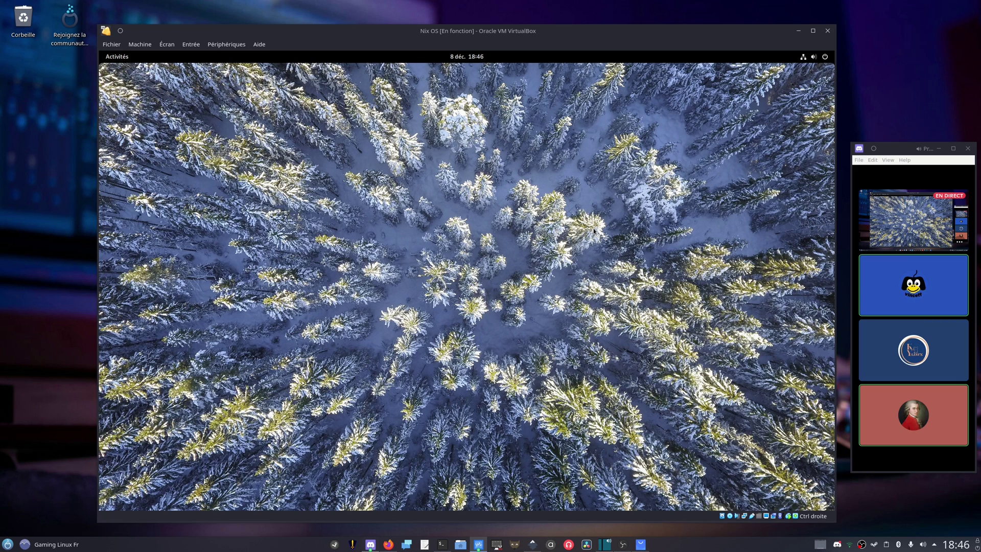
Step: Show the activities overview and close the Nix OS virtual machine with the option "Éteindre la machine"
{"action": "left_click", "coordinate": [120, 59]}
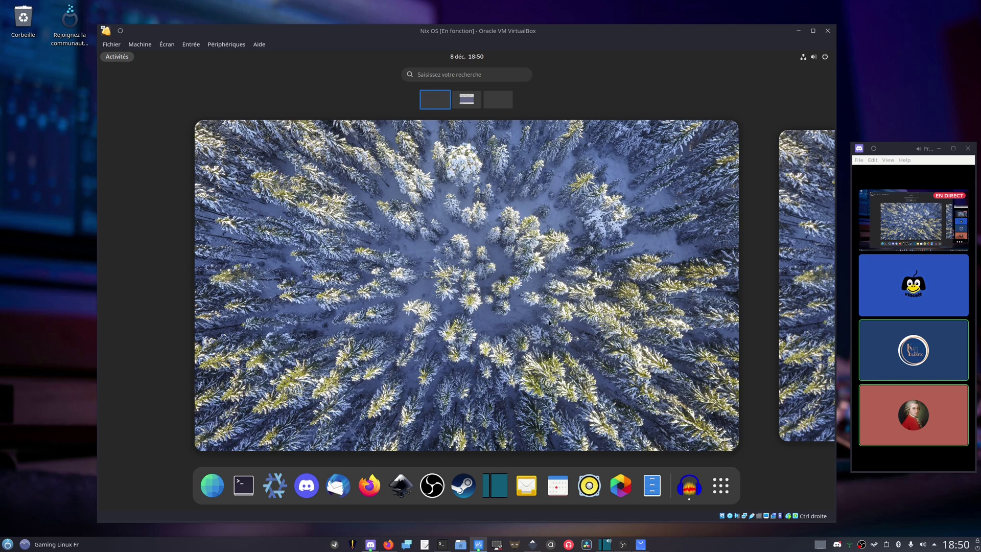
{"action": "left_click", "coordinate": [112, 46]}
{"action": "left_click", "coordinate": [132, 96]}
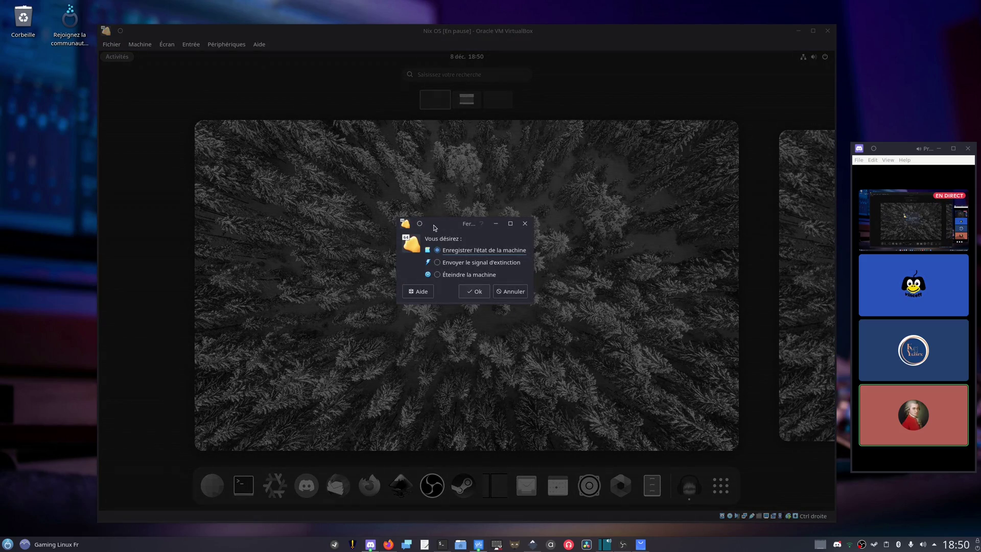
{"action": "left_click", "coordinate": [438, 275]}
{"action": "left_click", "coordinate": [474, 292]}
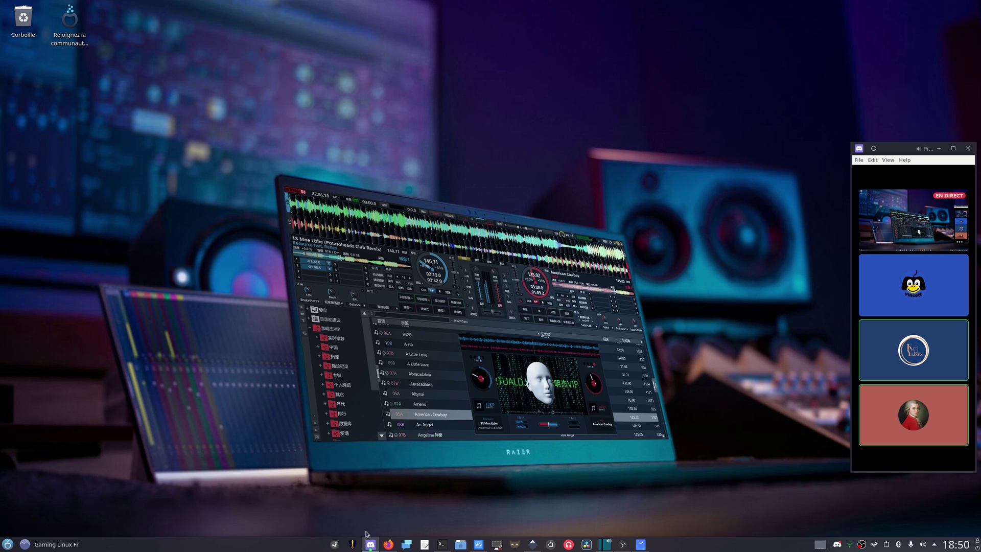
{"action": "mouse_move", "coordinate": [370, 547]}
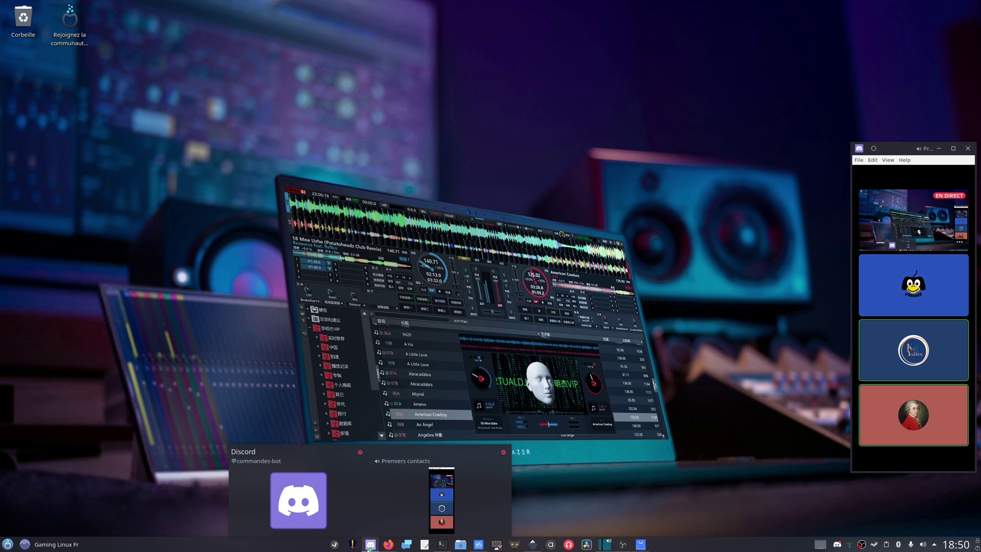
{"action": "mouse_move", "coordinate": [928, 451]}
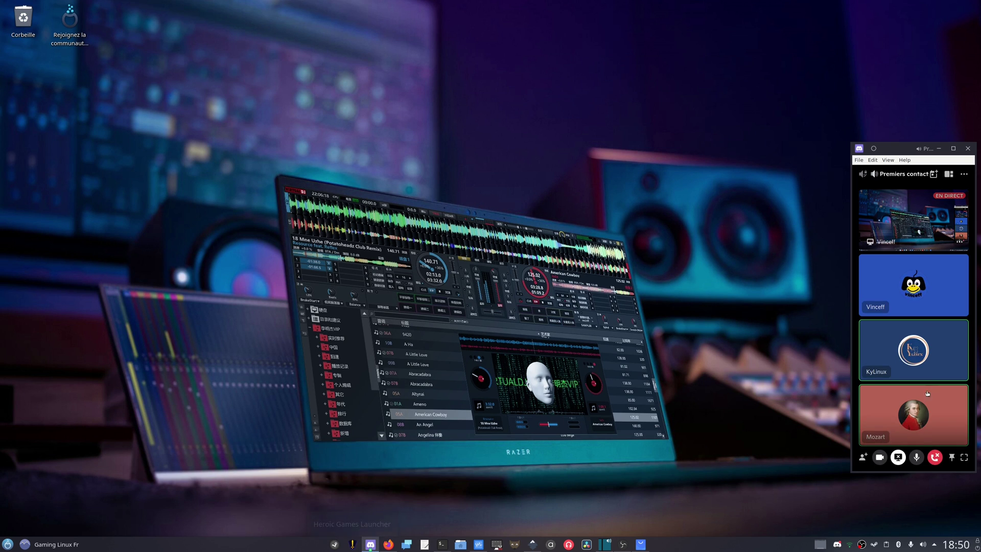